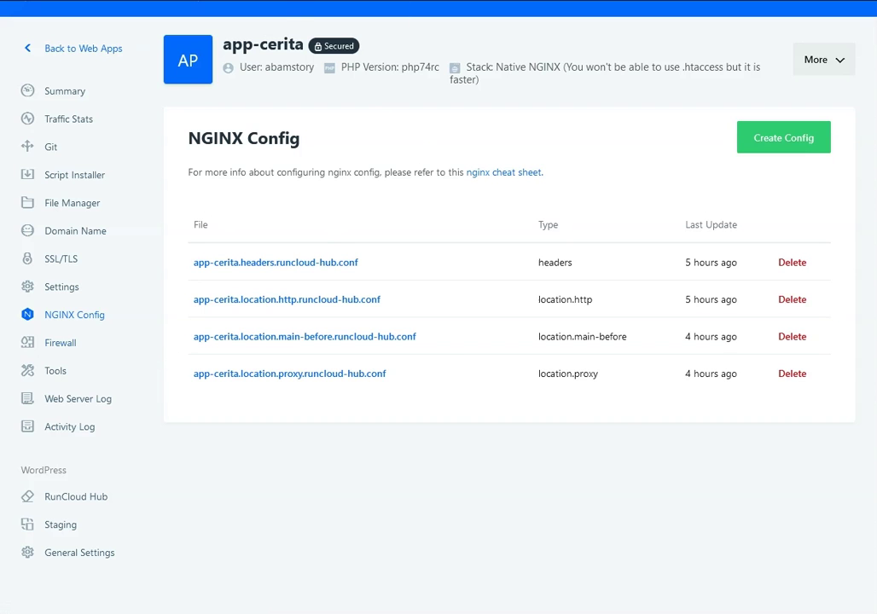
# Step: Search for bedrock in a new browser tab and open the Roots Bedrock Server Configuration documentation
pyautogui.hotkey('ctrl', 't')
pyautogui.write('bedrock')
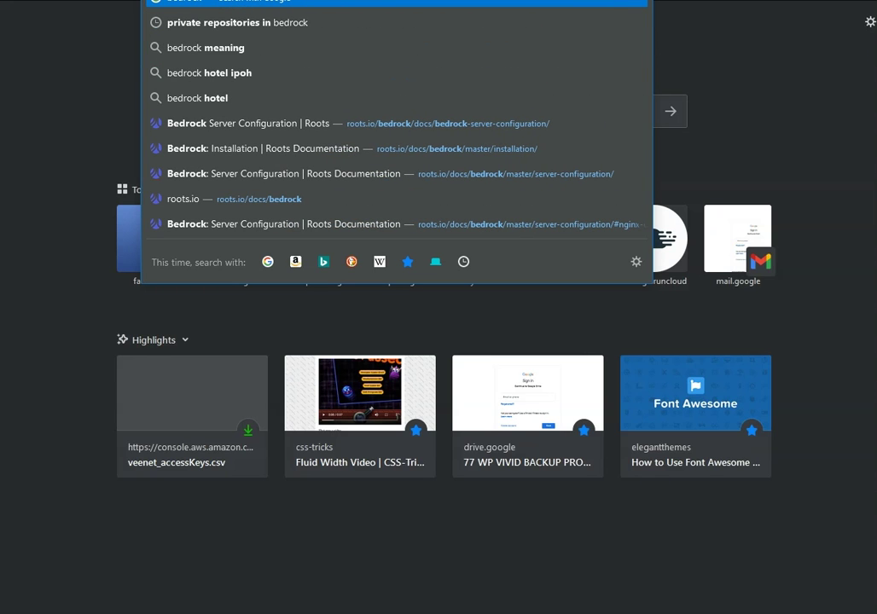
pyautogui.click(311, 124)
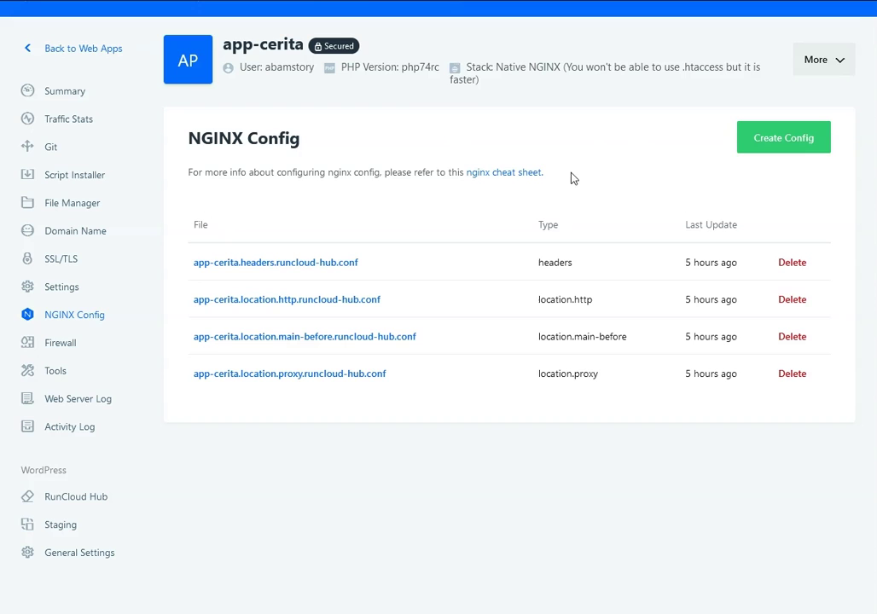
# Step: Start a new NGINX config for app-cerita from the predefined WordPress - 7G Firewall configuration
pyautogui.click(772, 146)
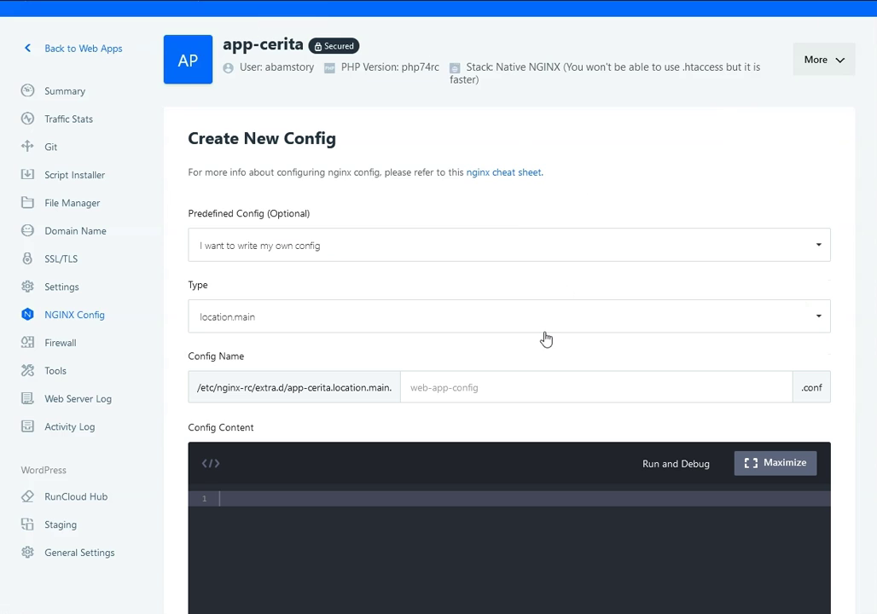
pyautogui.click(322, 262)
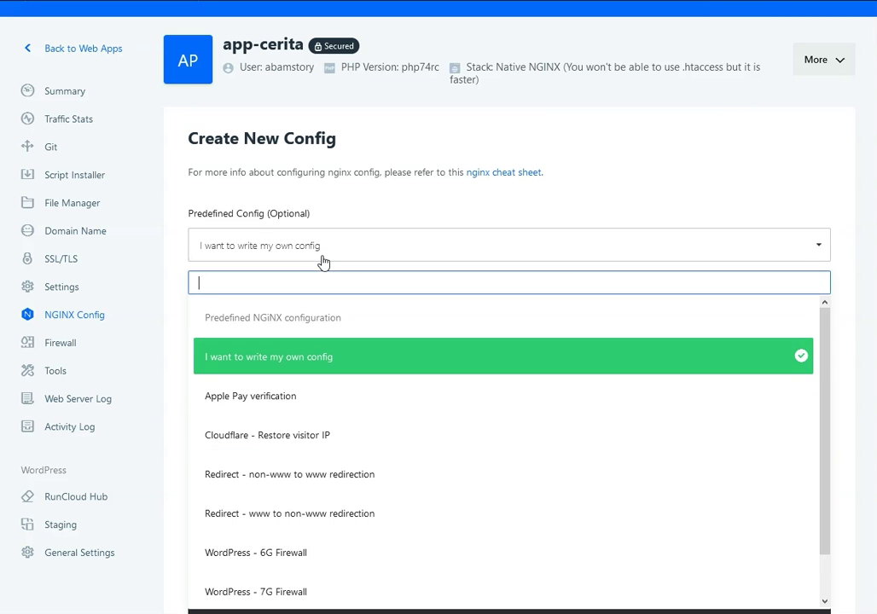
pyautogui.scroll(-3, 354, 300)
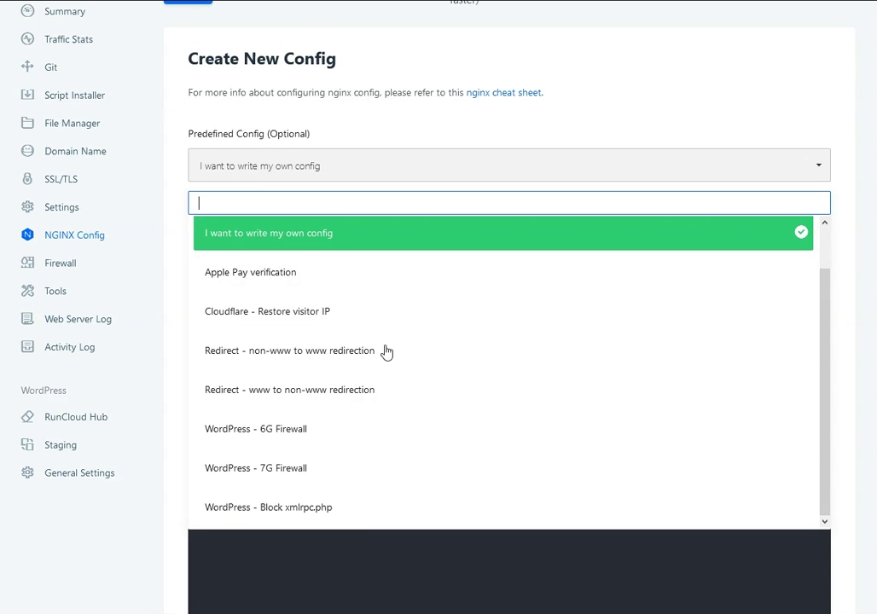
pyautogui.scroll(-2, 386, 358)
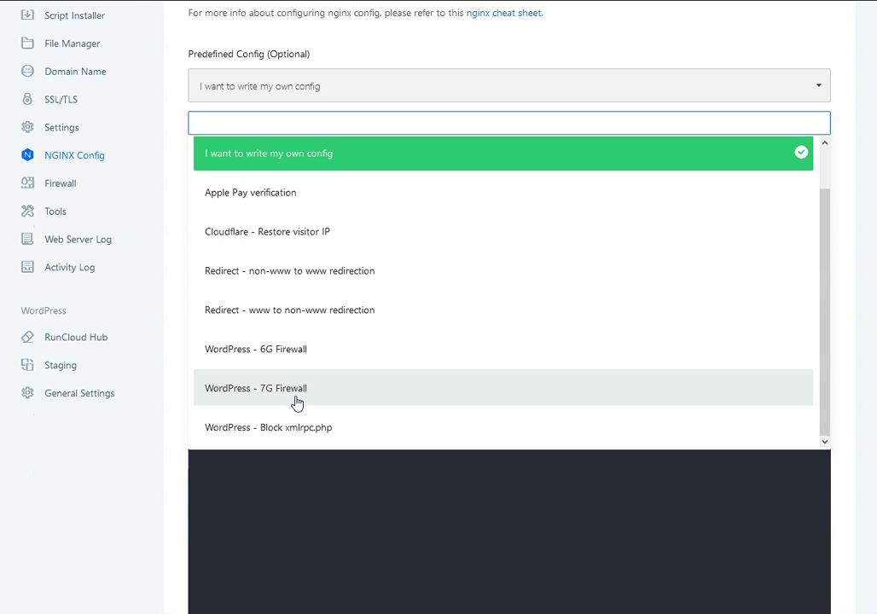
pyautogui.click(297, 391)
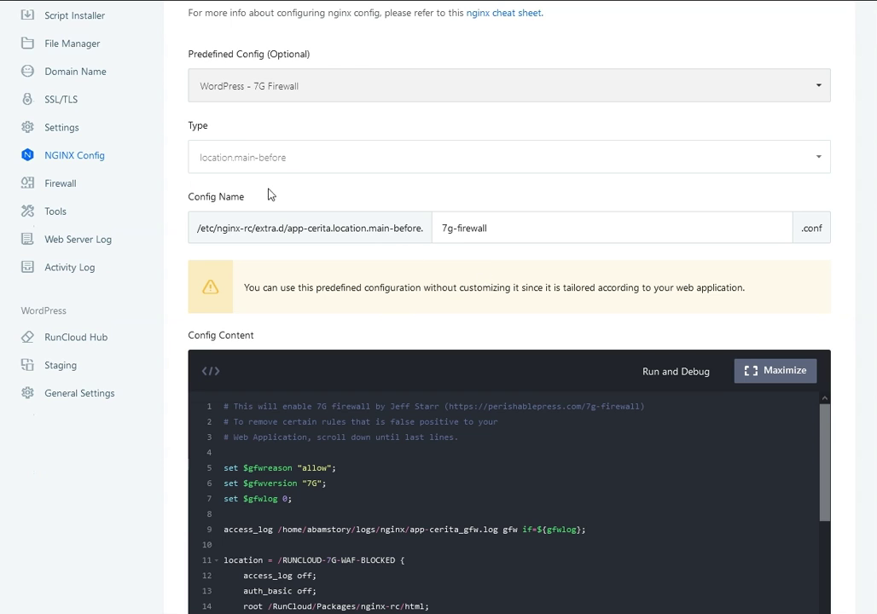
# Step: Review the 7g-firewall config content through its final allow condition and add the config to the web app
pyautogui.click(443, 228)
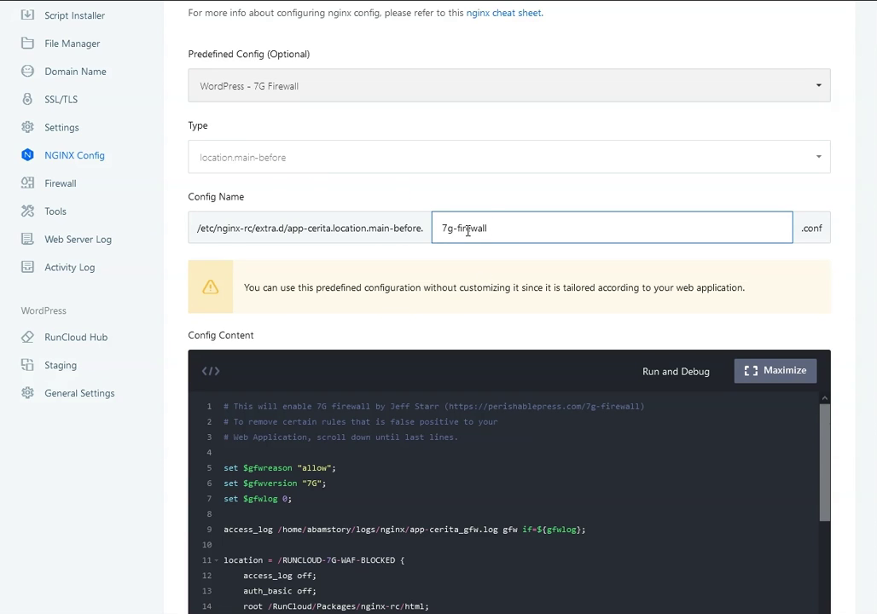
pyautogui.click(438, 338)
pyautogui.scroll(-3, 439, 339)
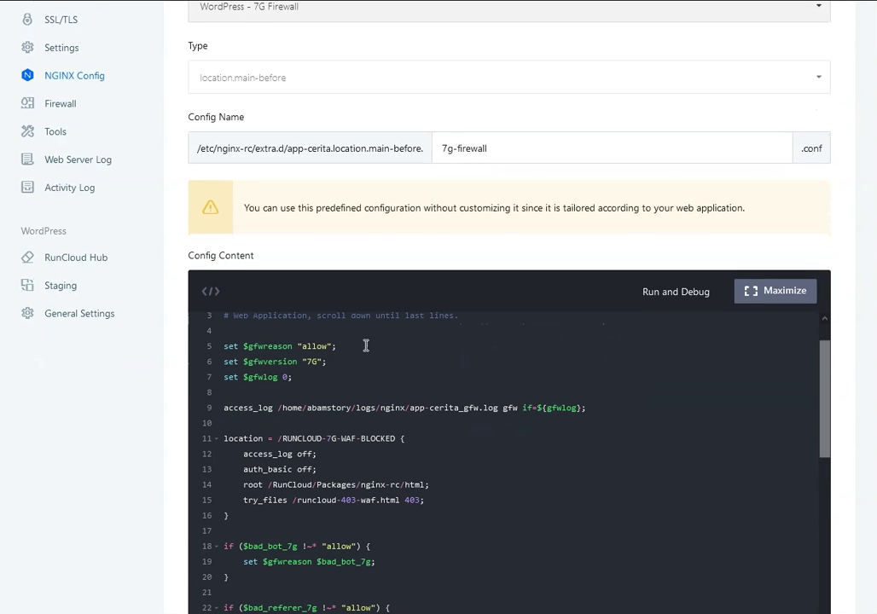
pyautogui.scroll(-10, 366, 346)
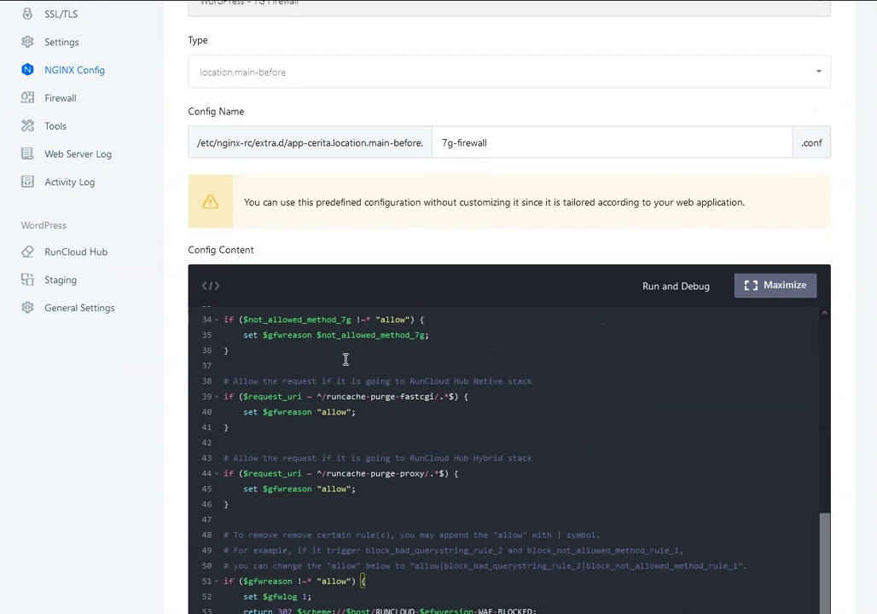
pyautogui.scroll(-3, 345, 359)
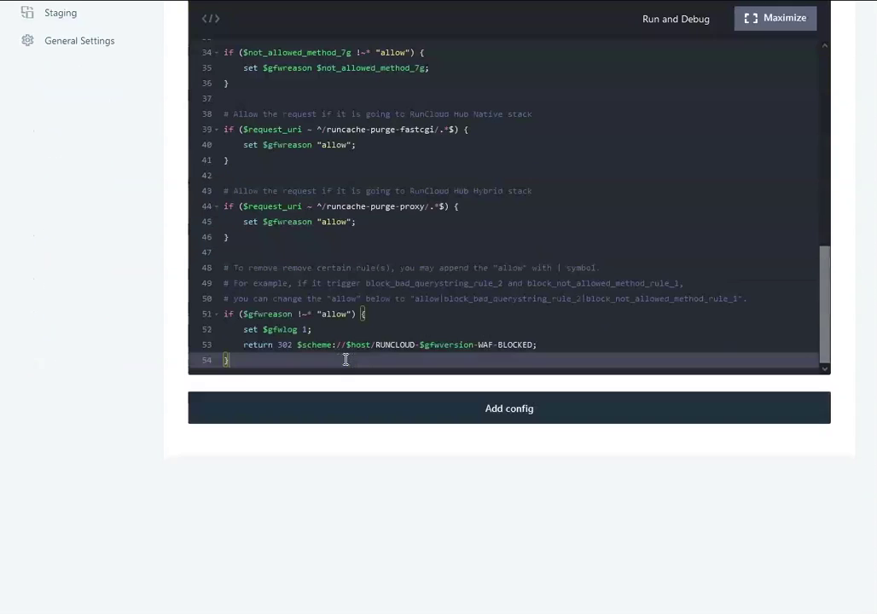
pyautogui.click(348, 314)
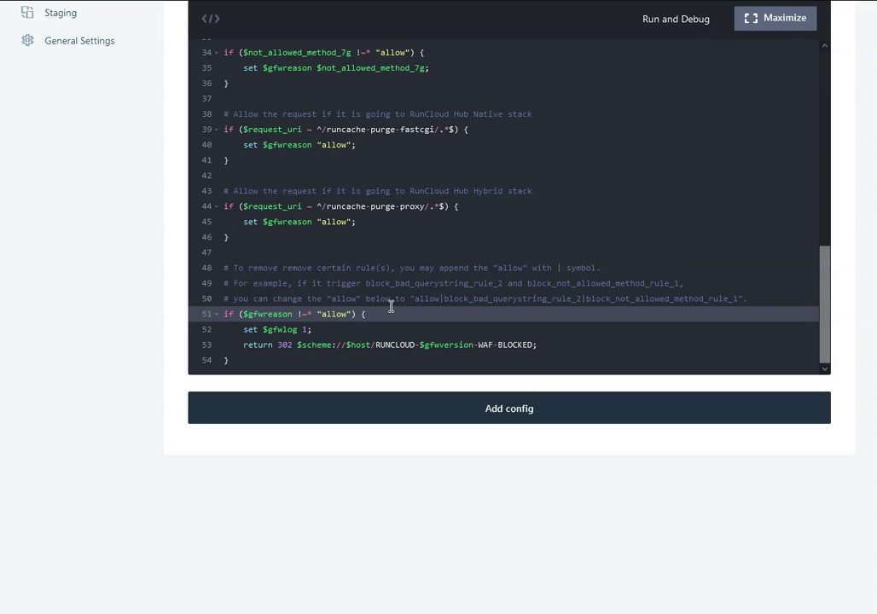
pyautogui.scroll(3, 184, 281)
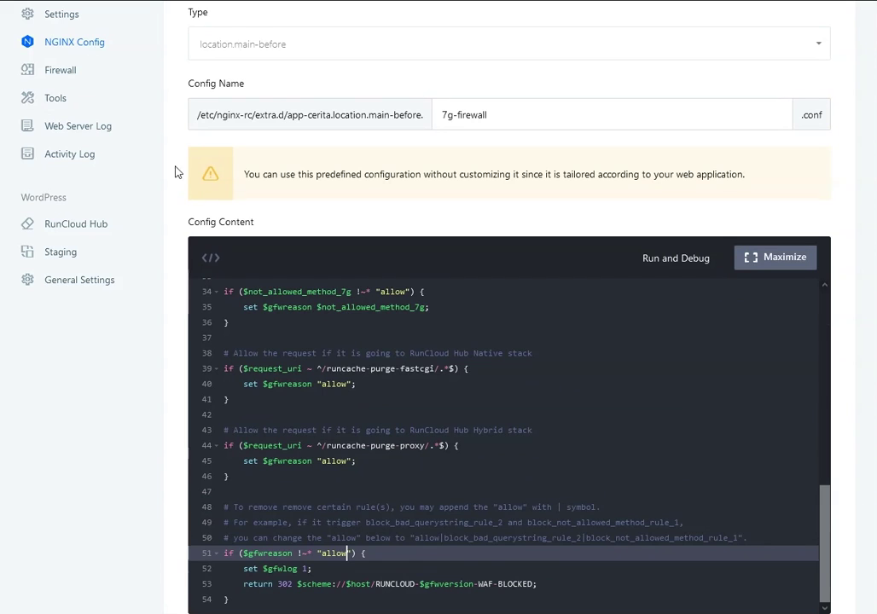
pyautogui.click(86, 130)
pyautogui.scroll(-1, 191, 286)
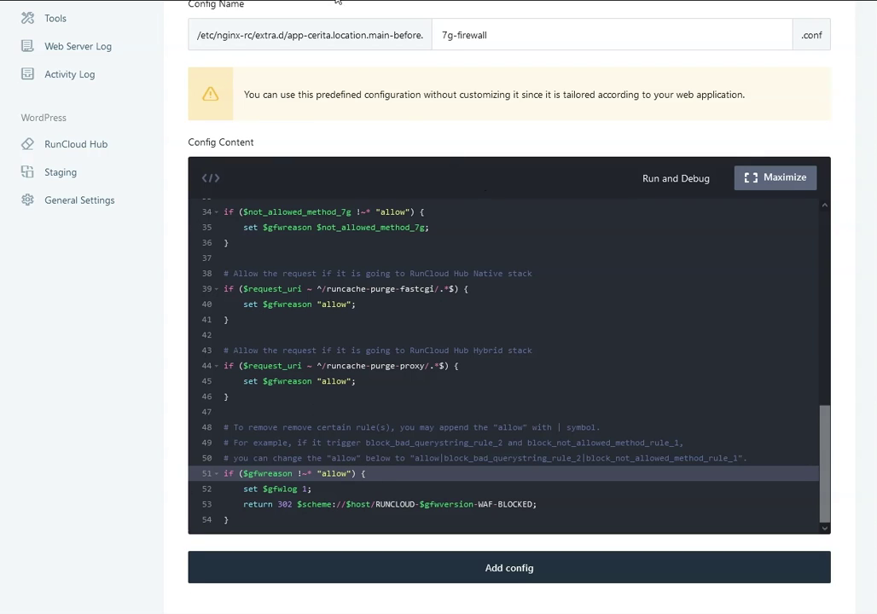
pyautogui.click(439, 568)
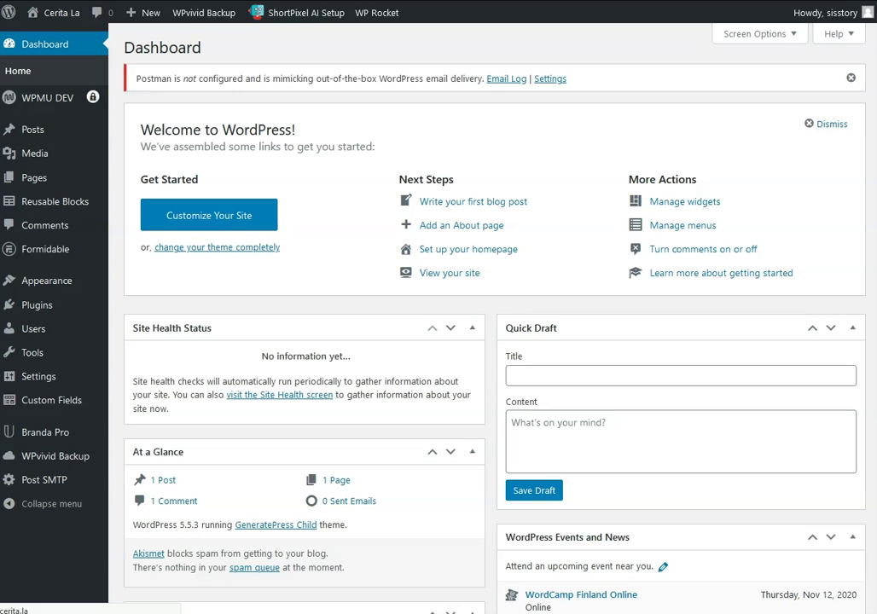
# Step: Reload the WordPress dashboard and examine the page's errors in the browser's developer console
pyautogui.press('F5')
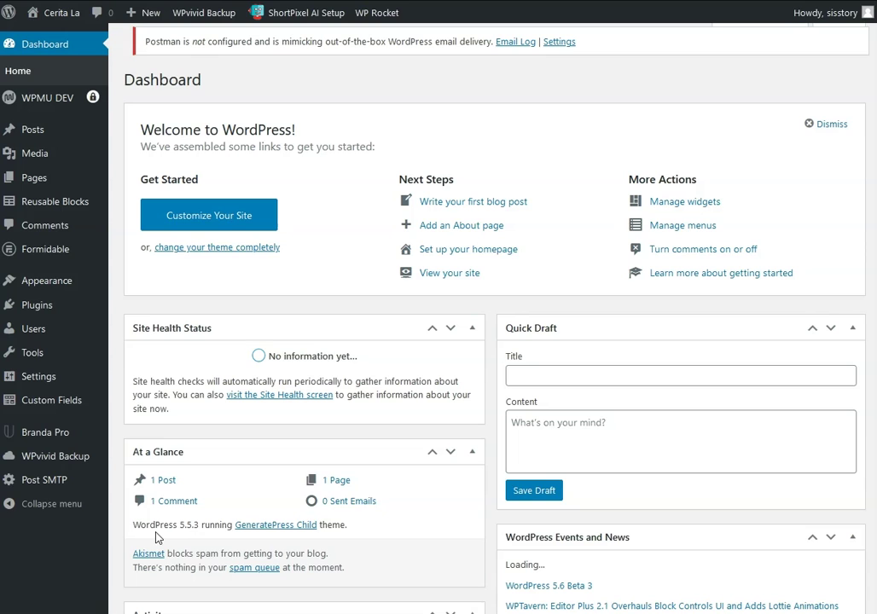
pyautogui.rightClick(160, 418)
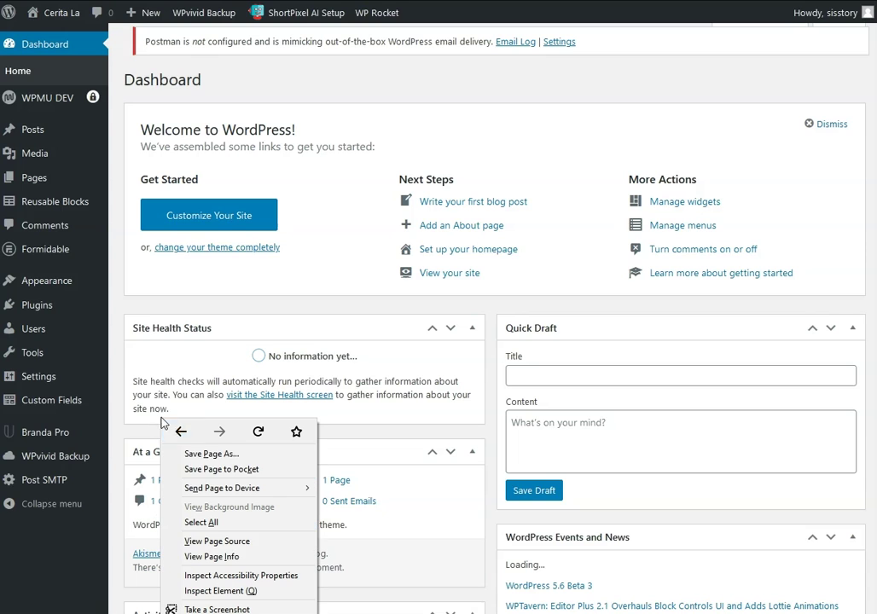
pyautogui.click(201, 591)
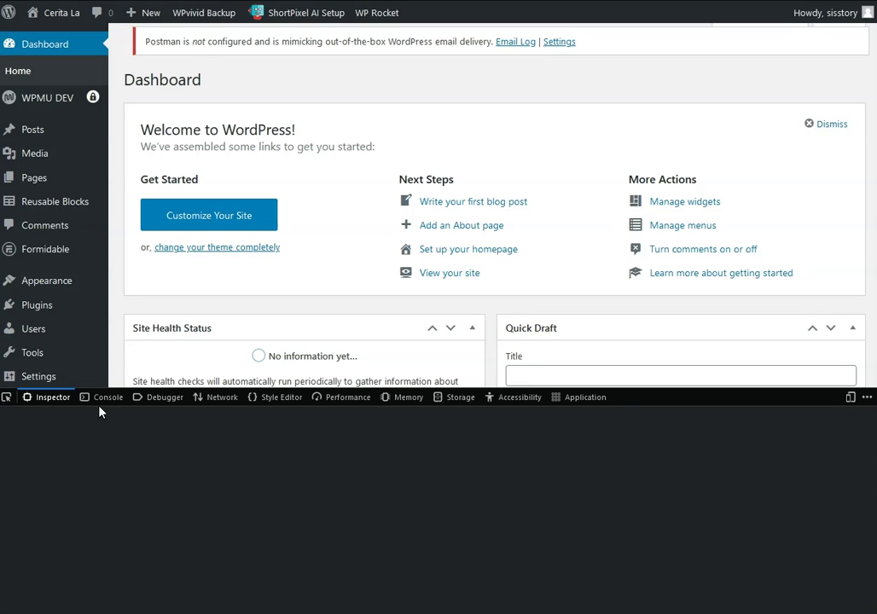
pyautogui.click(104, 399)
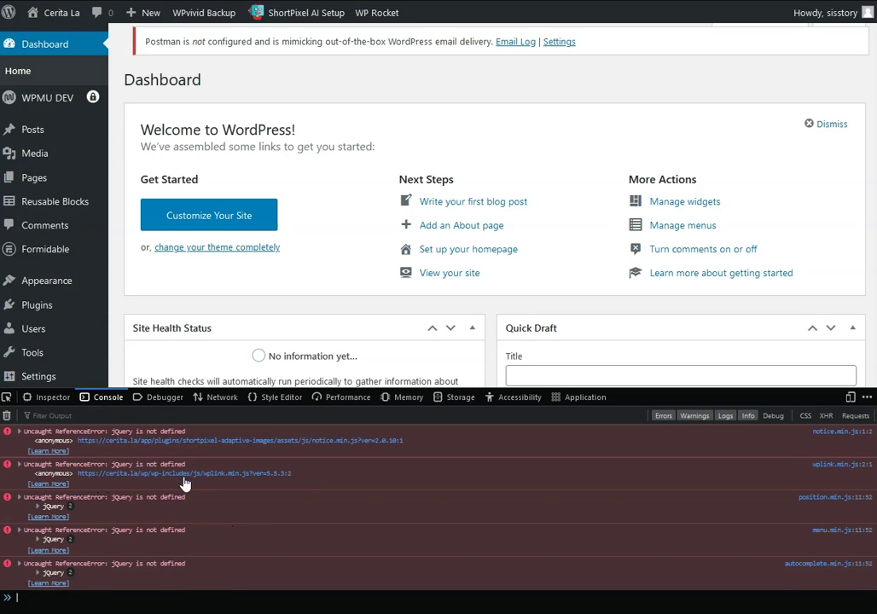
pyautogui.scroll(-5, 311, 496)
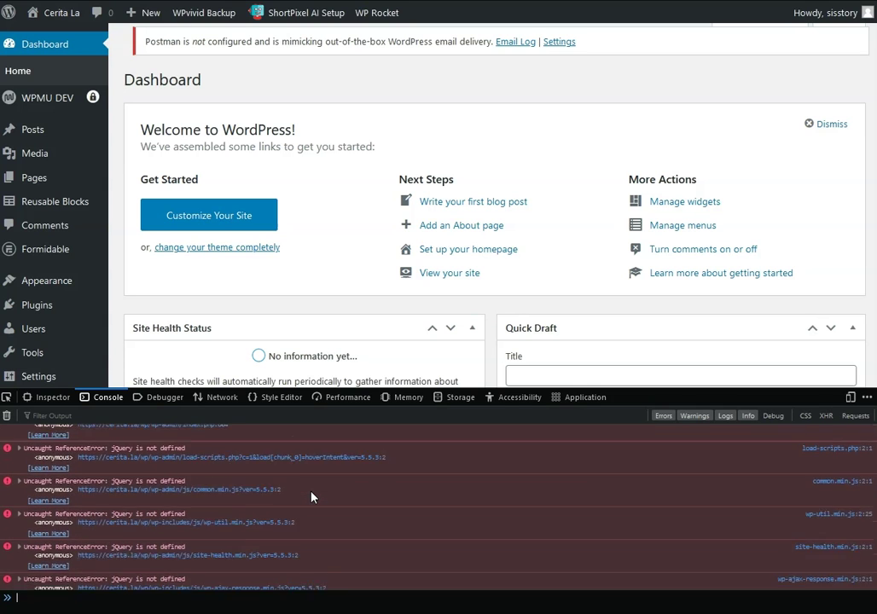
pyautogui.scroll(5, 312, 497)
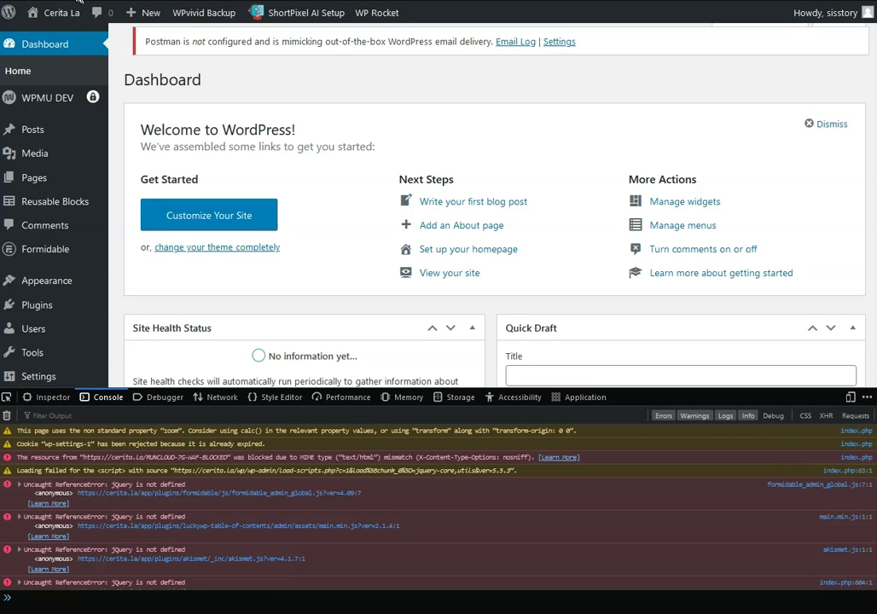
# Step: Expand the wplink.min.js console error, reload the WordPress dashboard and examine its console errors again
pyautogui.hotkey('ctrl', 'shift', 'l')
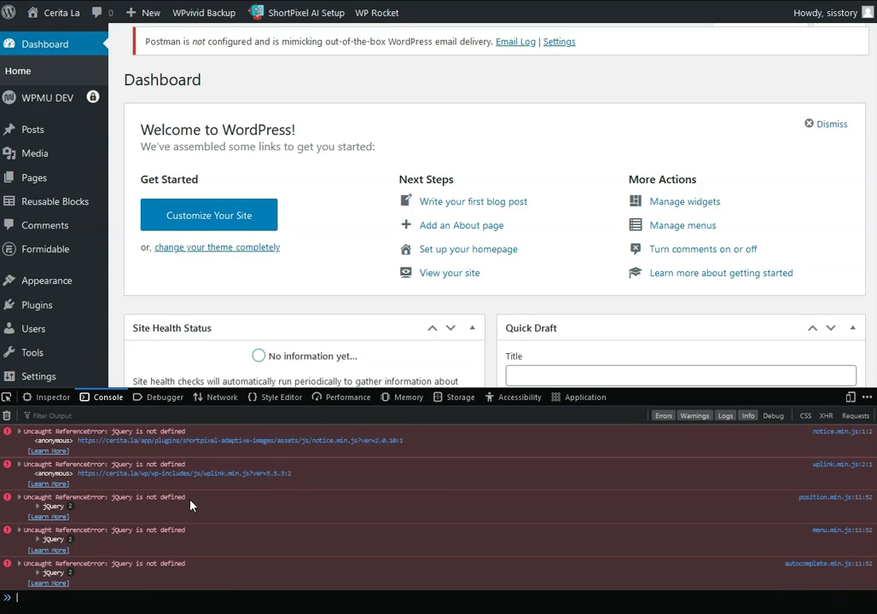
pyautogui.click(15, 469)
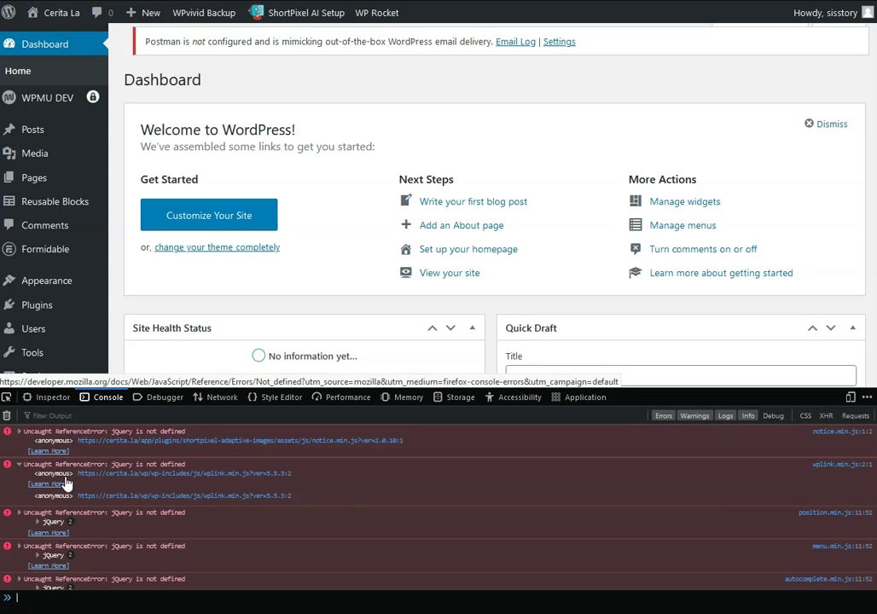
pyautogui.press('F5')
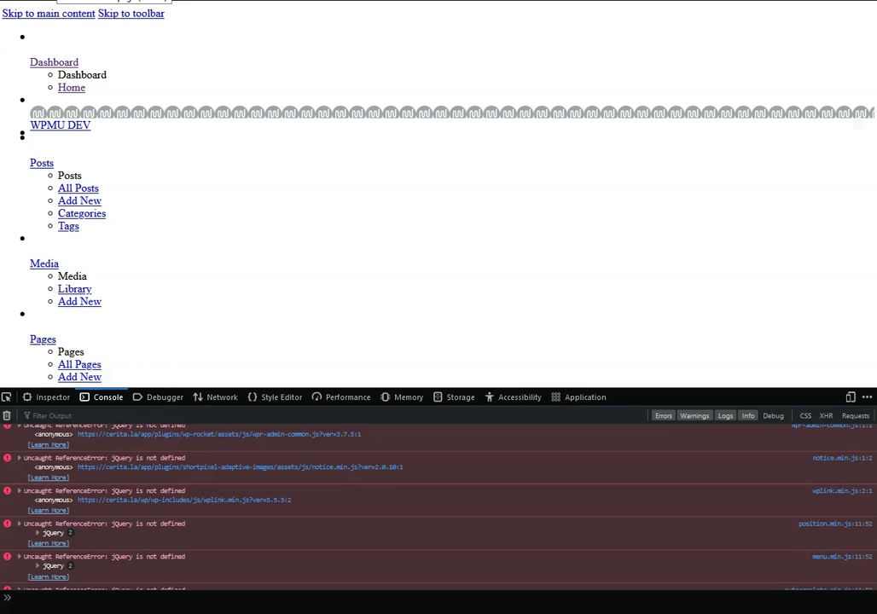
pyautogui.hotkey('ctrl', 'shift', 'l')
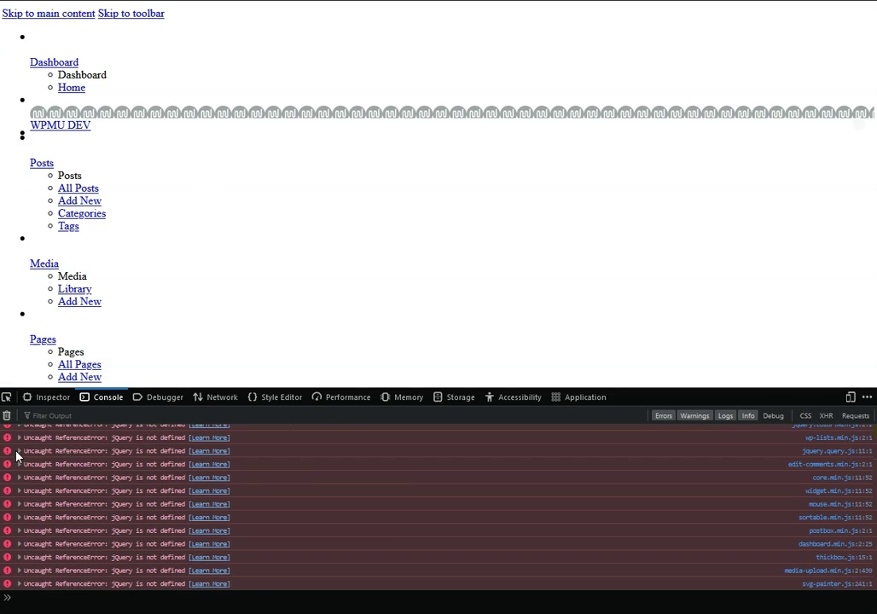
pyautogui.scroll(5, 22, 512)
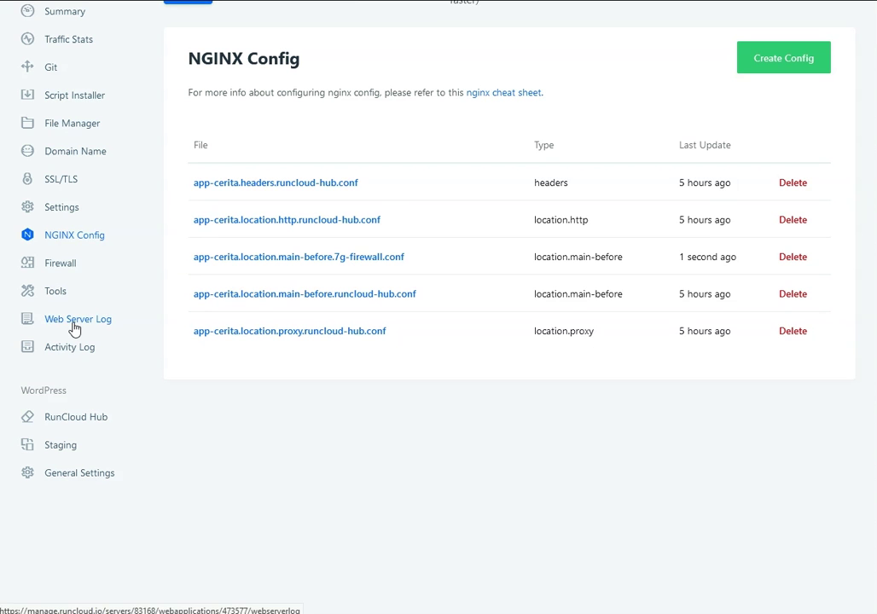
# Step: Open the *G-Firewall log in app-cerita's Web Server Log and review the blocked requests
pyautogui.click(75, 324)
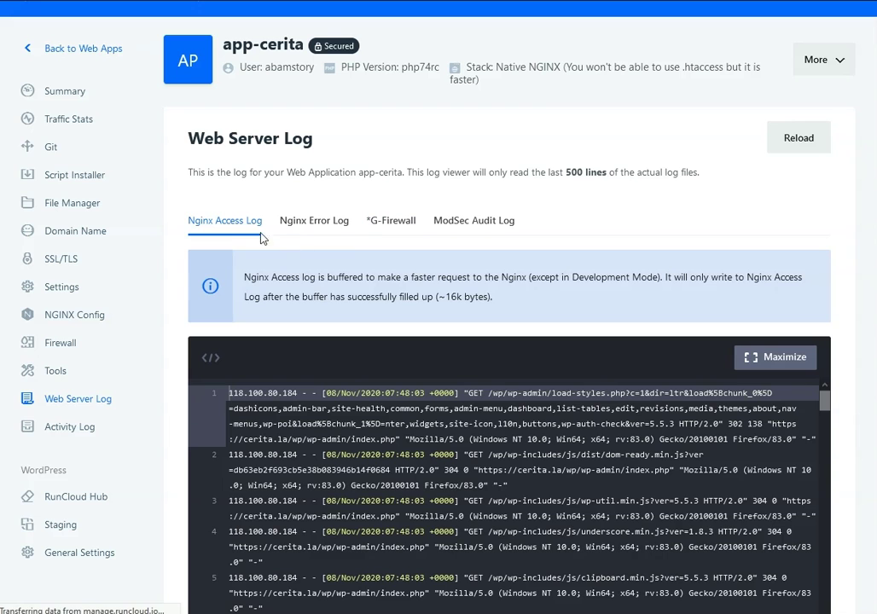
pyautogui.click(397, 231)
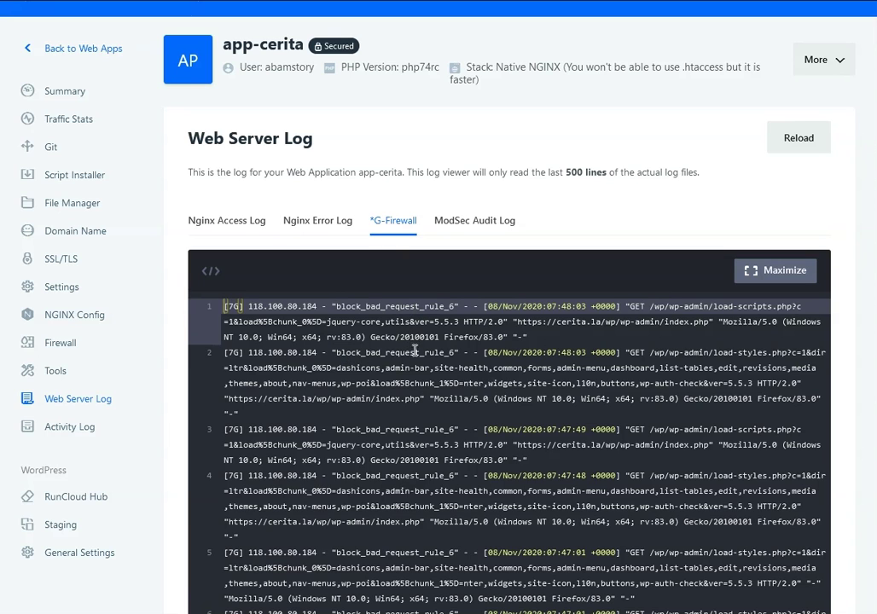
pyautogui.scroll(-1, 414, 375)
pyautogui.scroll(-1, 414, 376)
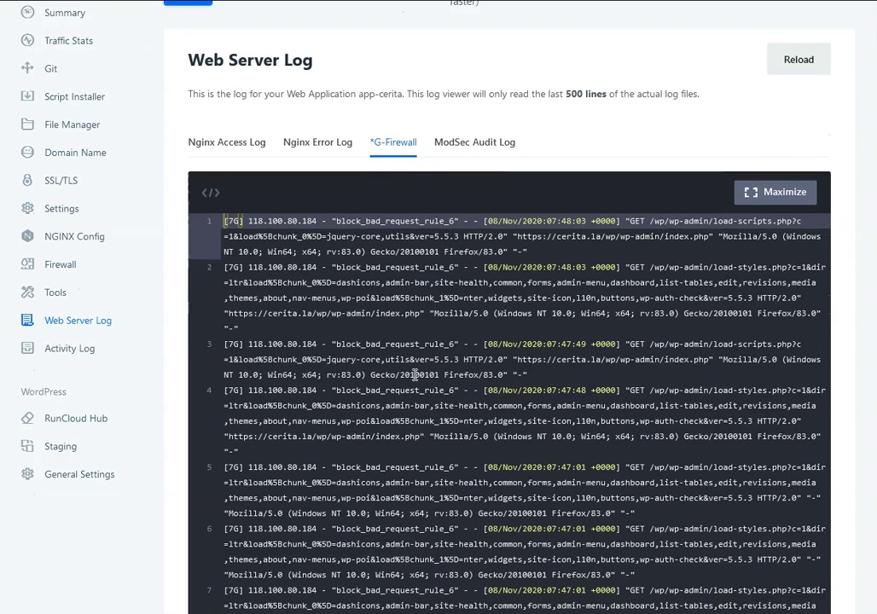
pyautogui.scroll(-2, 363, 298)
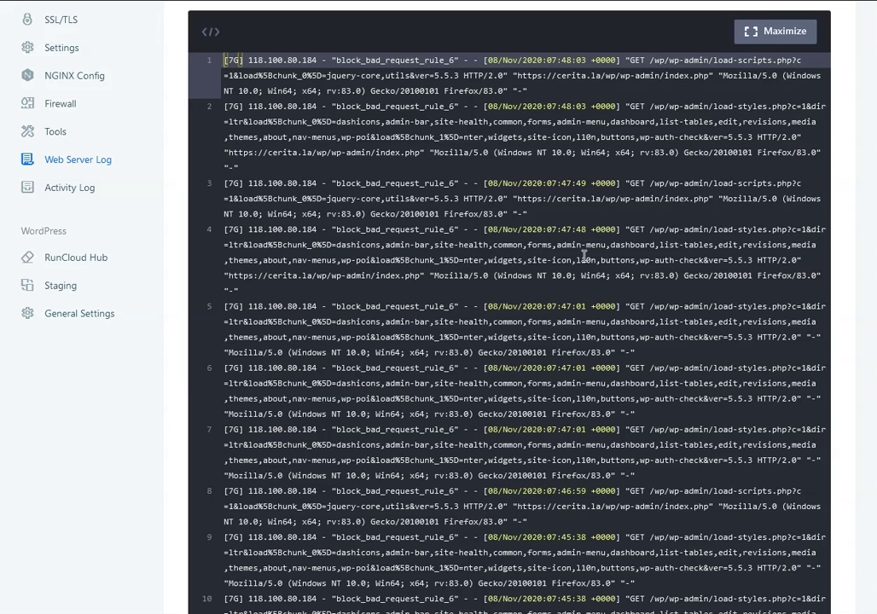
# Step: Highlight the blocked load-styles.php request in log entry 4 and copy its rule name, block_bad_request_rule_6
pyautogui.moveTo(649, 230); pyautogui.dragTo(791, 245)
pyautogui.moveTo(450, 266); pyautogui.dragTo(420, 273)
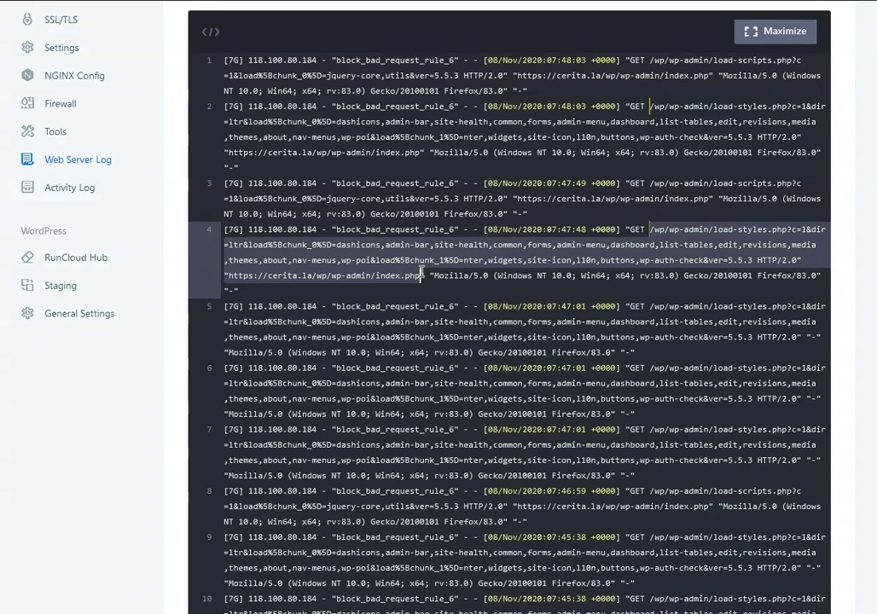
pyautogui.click(364, 229)
pyautogui.moveTo(337, 229); pyautogui.dragTo(455, 229)
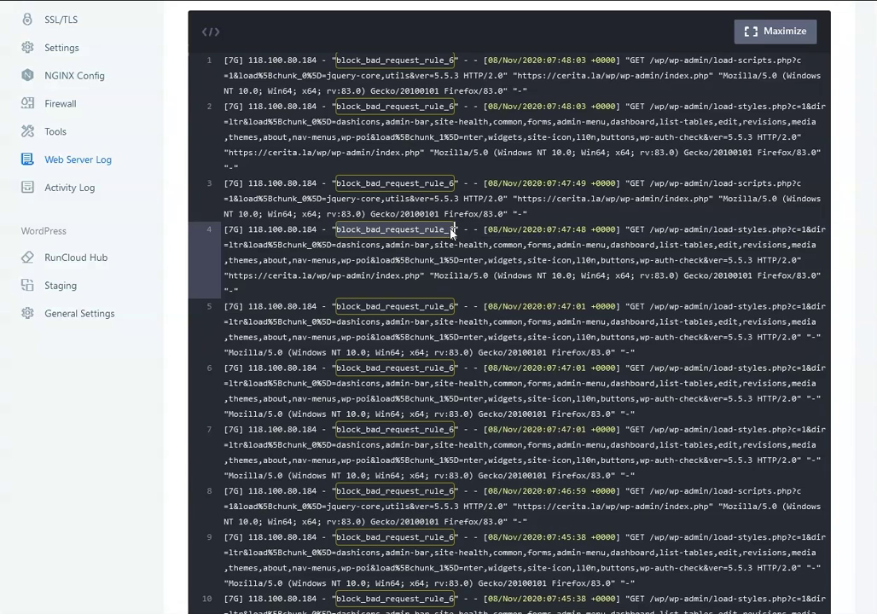
pyautogui.rightClick(445, 228)
pyautogui.click(416, 268)
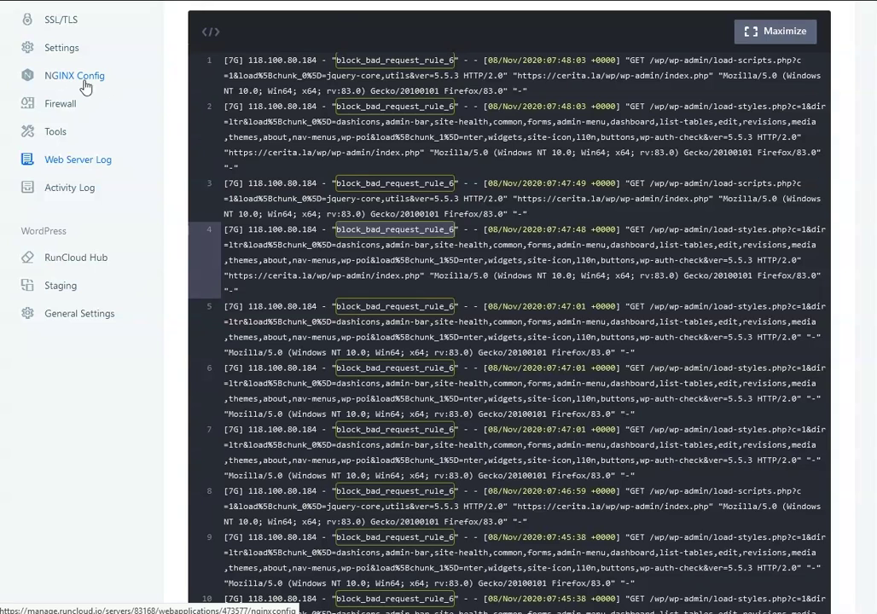
# Step: Open app-cerita's 7g-firewall NGINX config for editing and find the final condition that allows excluding rules
pyautogui.click(343, 1)
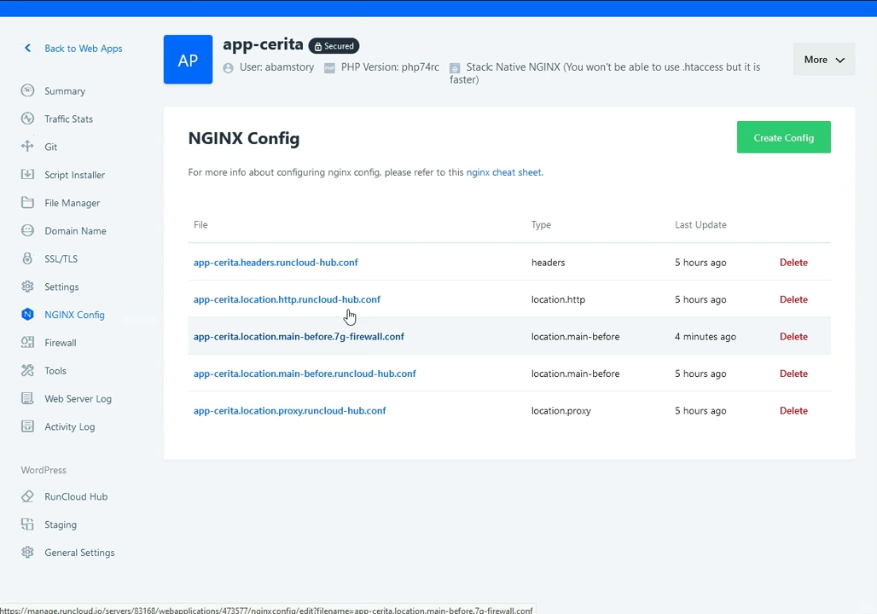
pyautogui.scroll(-3, 482, 359)
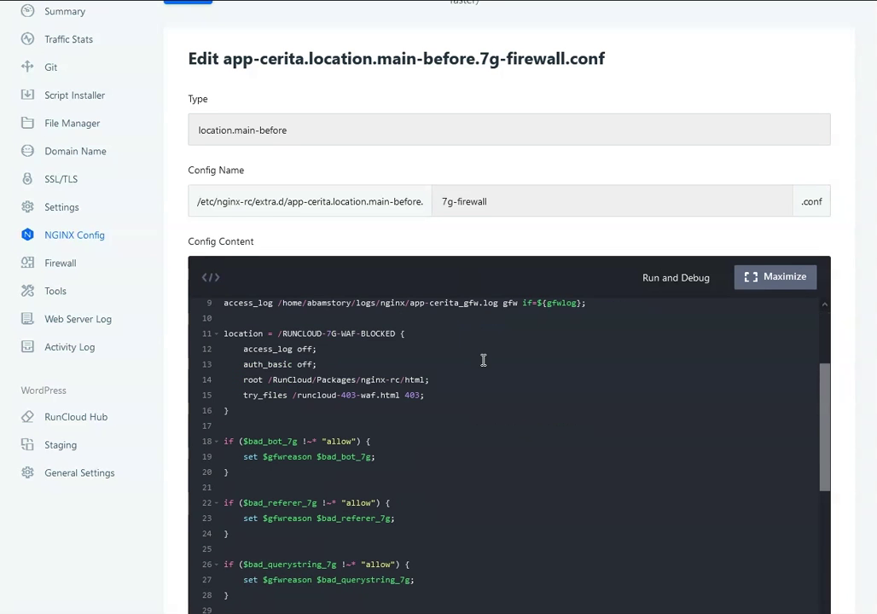
pyautogui.scroll(-10, 483, 360)
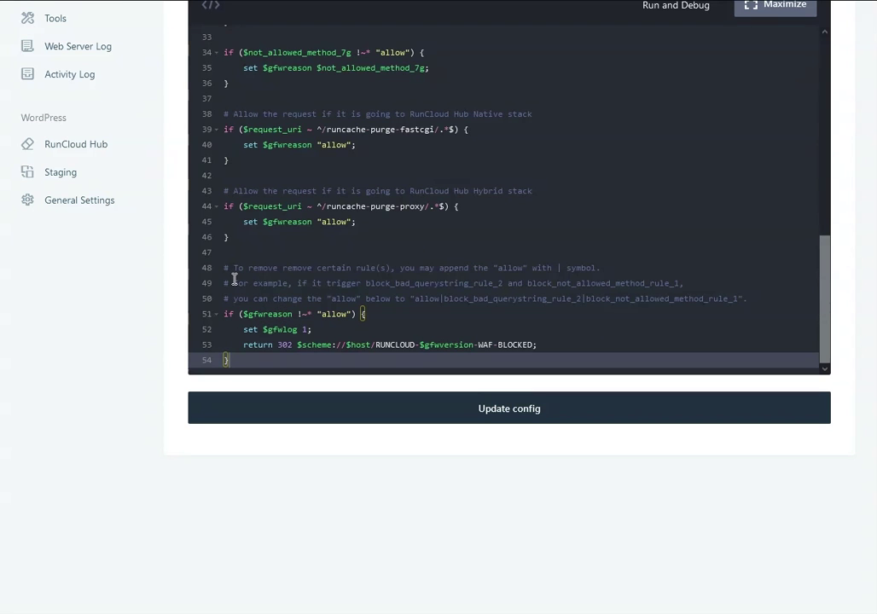
# Step: Append |block_bad_request_rule_6 to "allow" in the $gfwreason condition on line 51 and update the config
pyautogui.click(553, 269)
pyautogui.click(328, 314)
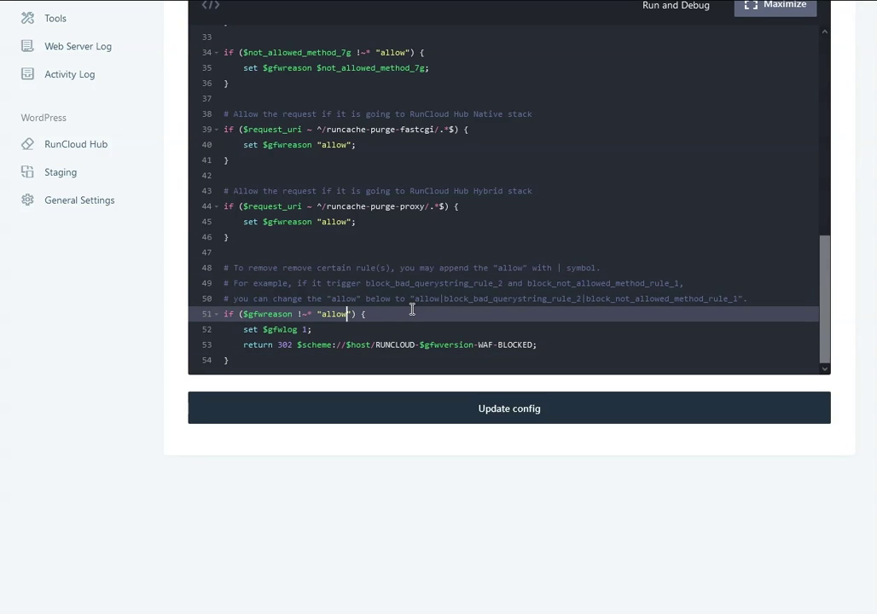
pyautogui.write('|')
pyautogui.press('BackSpace')
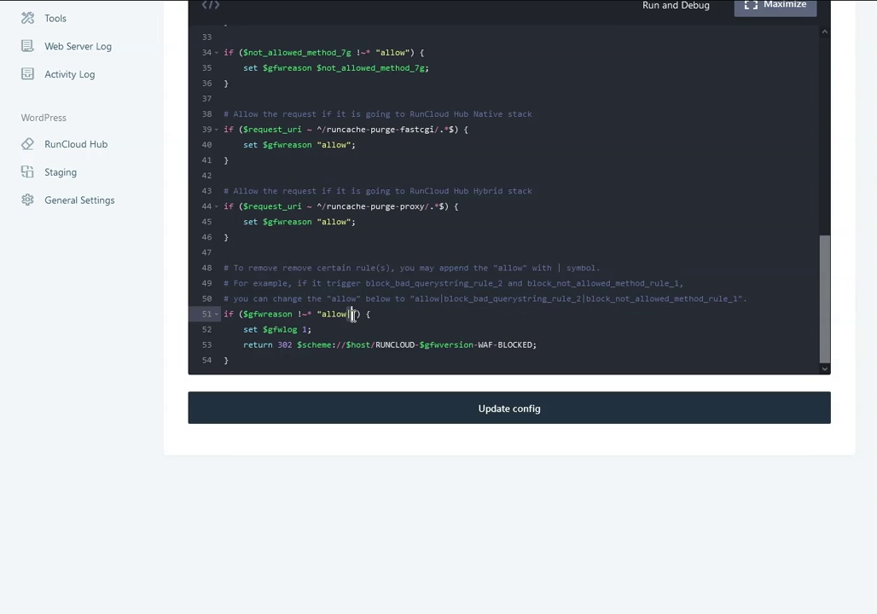
pyautogui.click(352, 316)
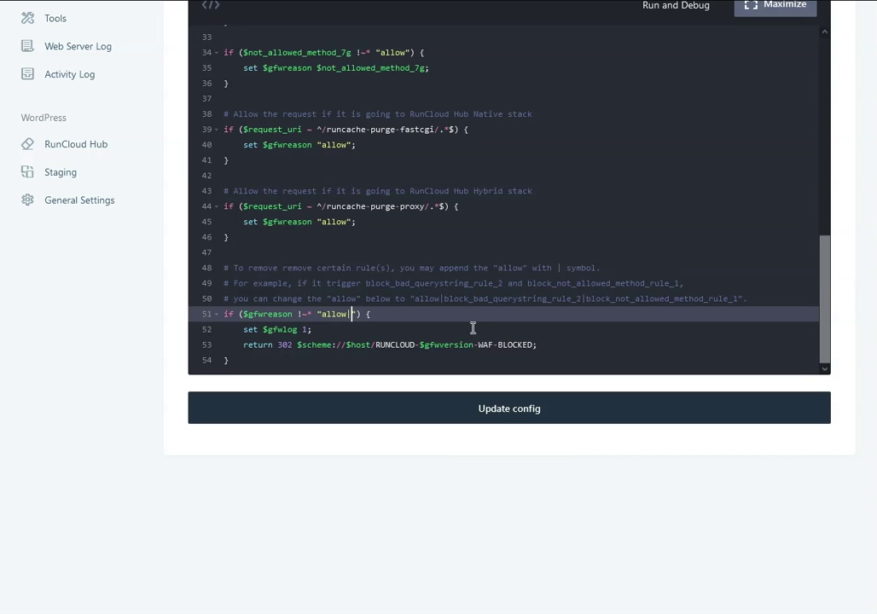
pyautogui.write('|')
pyautogui.hotkey('ctrl', 'v')
pyautogui.click(506, 408)
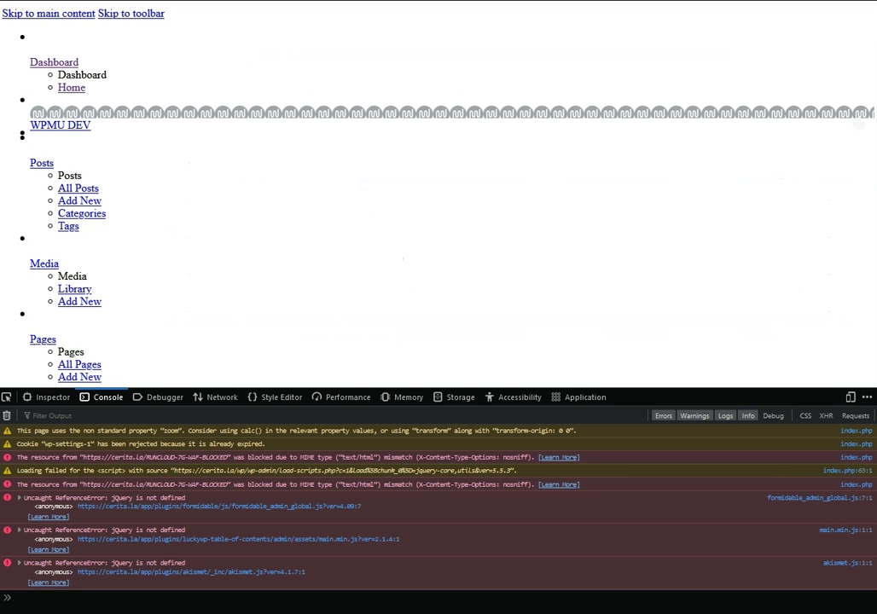
# Step: Switch to the WordPress dashboard and reload it to check the firewall exception
pyautogui.press('F5')
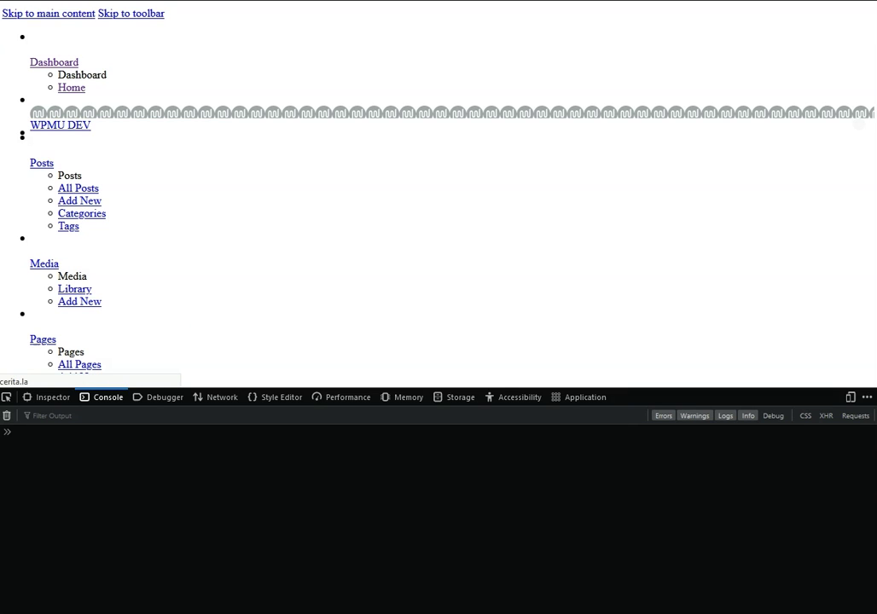